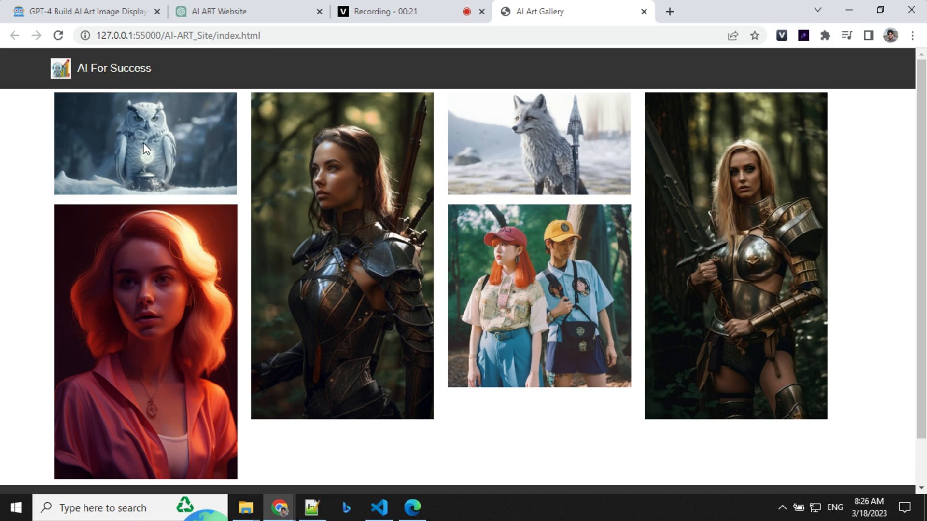
- Preview the finished gallery: the owl image's detail modal with its platform and XYZ prompt caption
{"action": "left_click", "coordinate": [148, 156]}
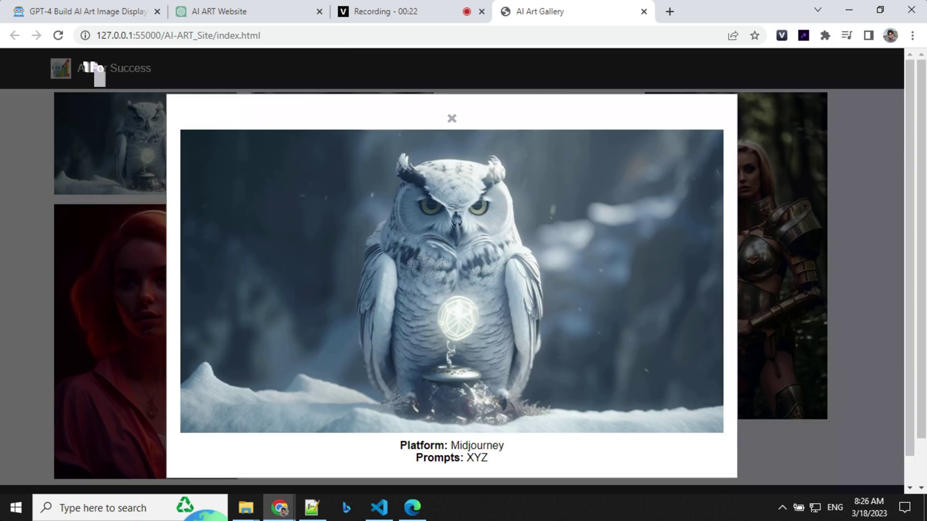
{"action": "left_click_drag", "start_coordinate": [453, 446], "coordinate": [496, 445]}
{"action": "double_click", "coordinate": [477, 458]}
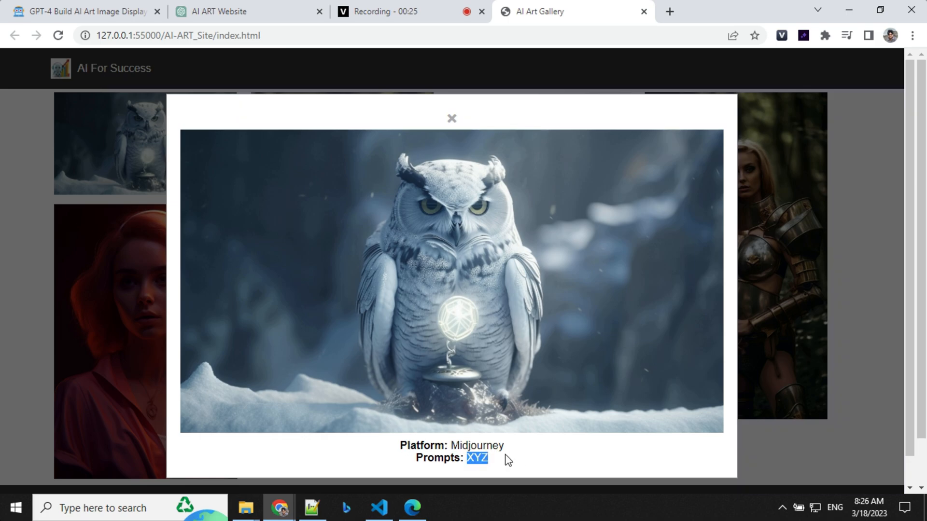
{"action": "left_click", "coordinate": [850, 166]}
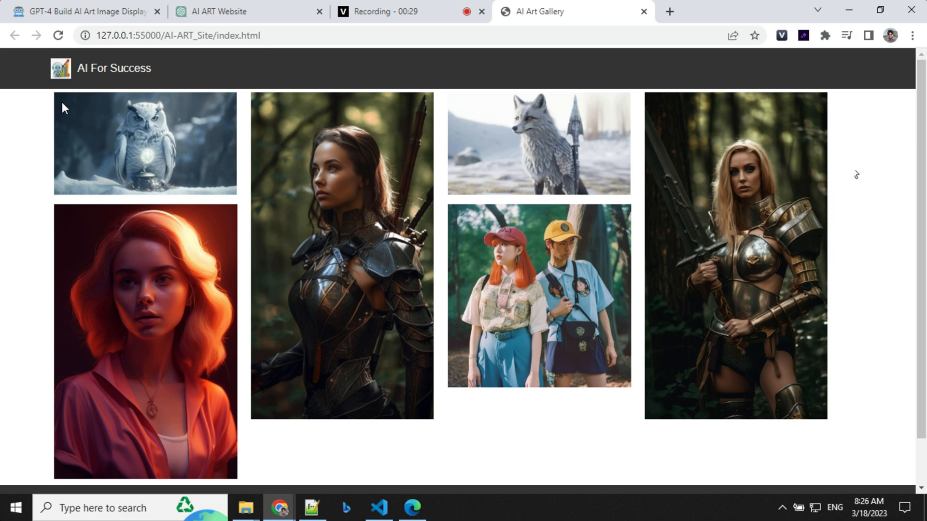
{"action": "scroll", "coordinate": [98, 72], "scroll_direction": "down", "scroll_amount": 2}
{"action": "scroll", "coordinate": [98, 72], "scroll_direction": "up", "scroll_amount": 2}
- Check the header's YouTube link, then copy the Notion prompt blocks and move to the new ChatGPT chat
{"action": "middle_click", "coordinate": [107, 69]}
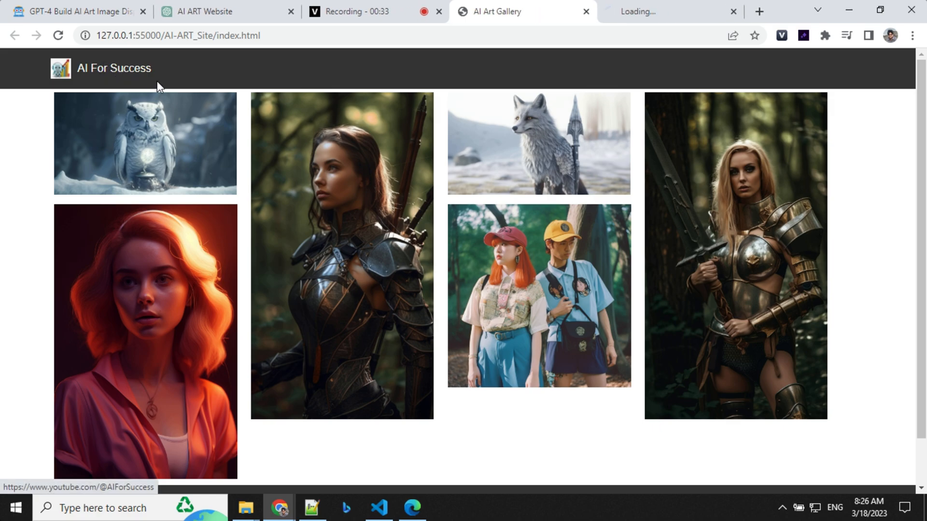
{"action": "middle_click", "coordinate": [661, 9]}
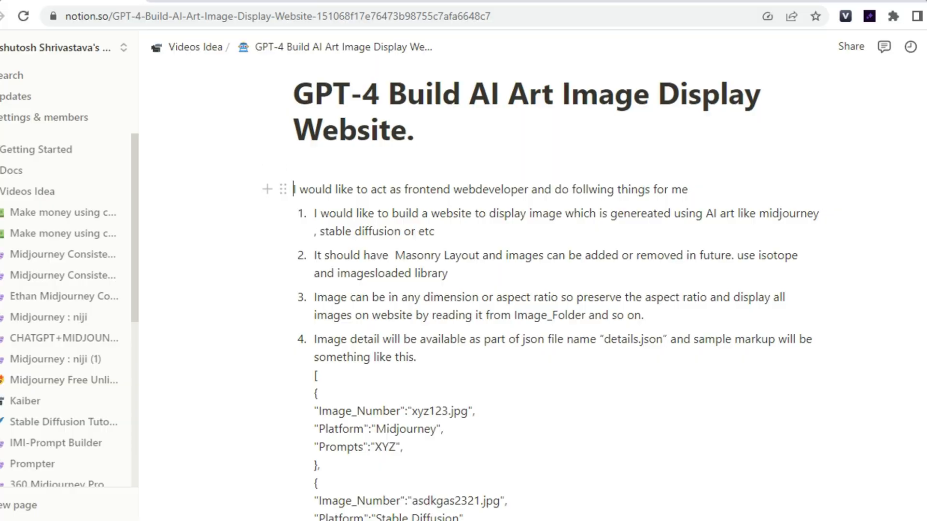
{"action": "scroll", "coordinate": [428, 297], "scroll_direction": "down", "scroll_amount": 2}
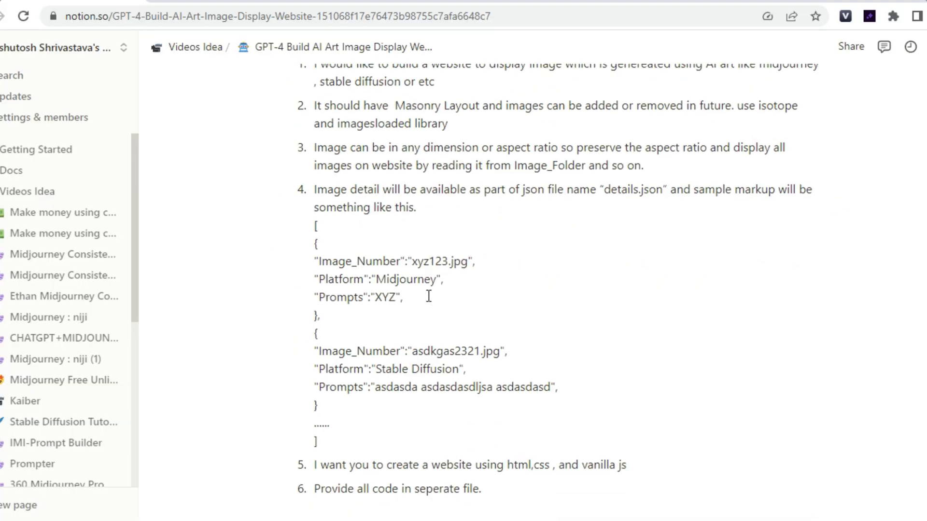
{"action": "scroll", "coordinate": [427, 298], "scroll_direction": "down", "scroll_amount": 1}
{"action": "key", "text": "ctrl+a"}
{"action": "key", "text": "ctrl+c"}
{"action": "key", "text": "ctrl+Tab"}
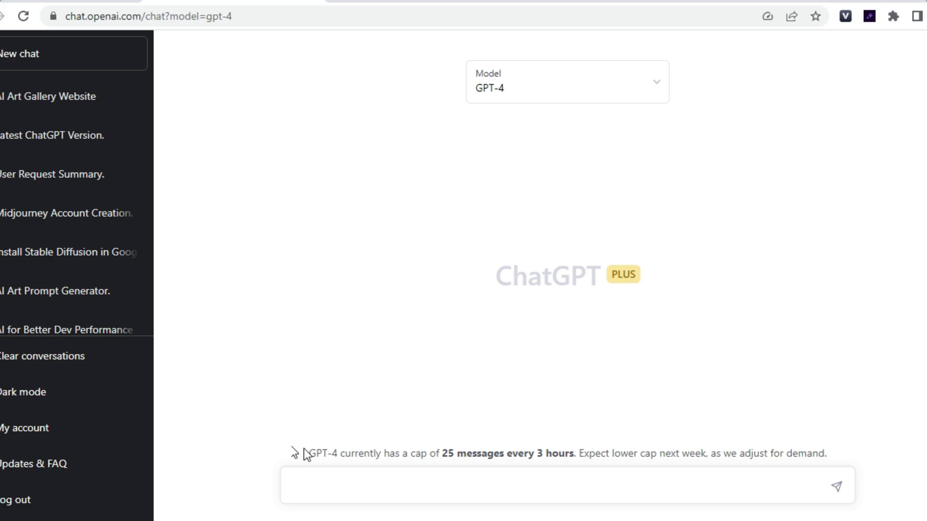
- Paste the AI art gallery website prompt into the message box and send it to GPT-4
{"action": "left_click_drag", "start_coordinate": [309, 454], "coordinate": [572, 453]}
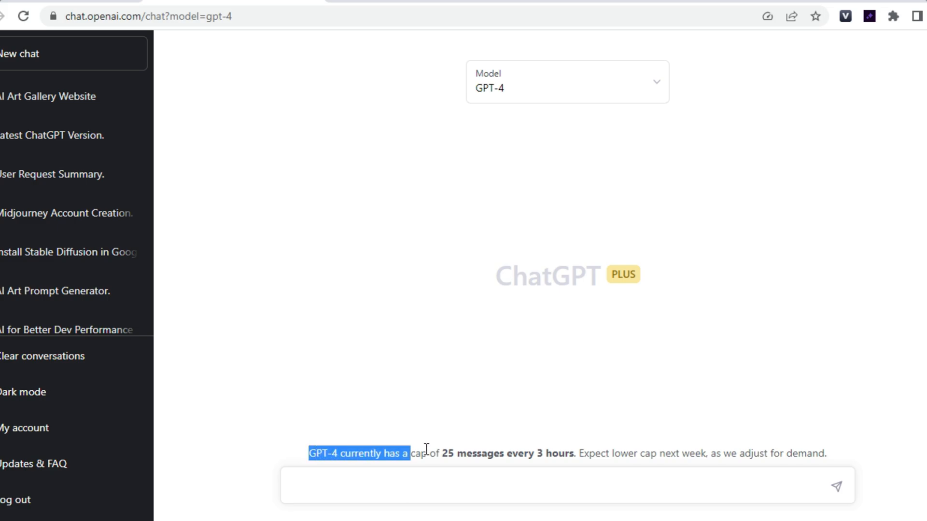
{"action": "left_click", "coordinate": [357, 489]}
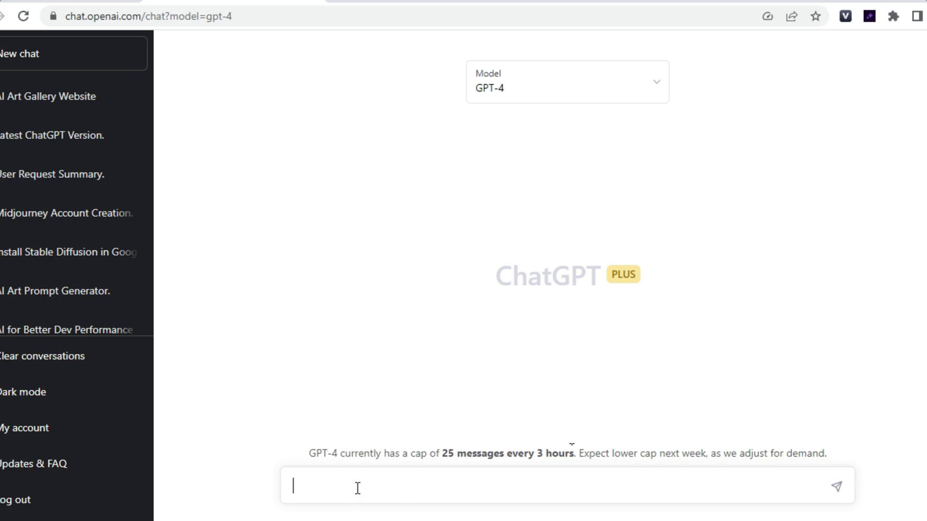
{"action": "key", "text": "ctrl+v"}
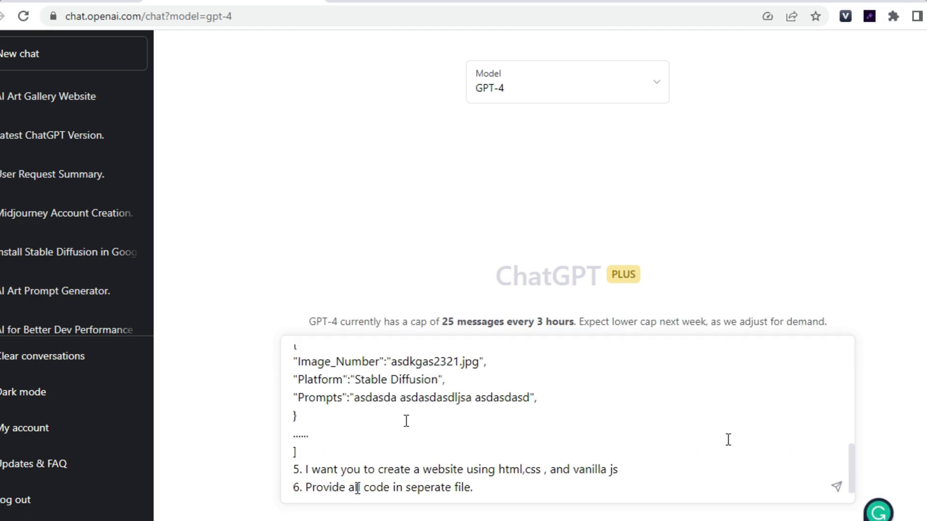
{"action": "key", "text": "Return"}
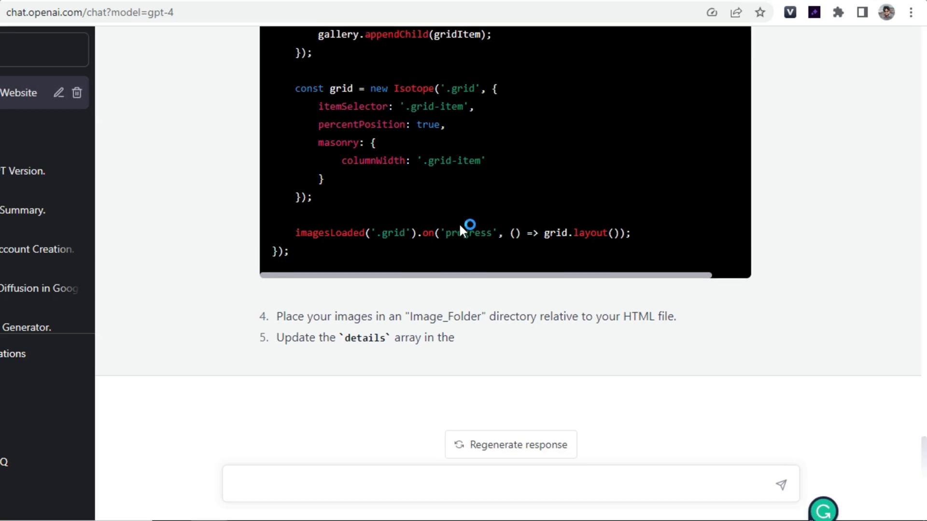
{"action": "scroll", "coordinate": [460, 222], "scroll_direction": "up", "scroll_amount": 10}
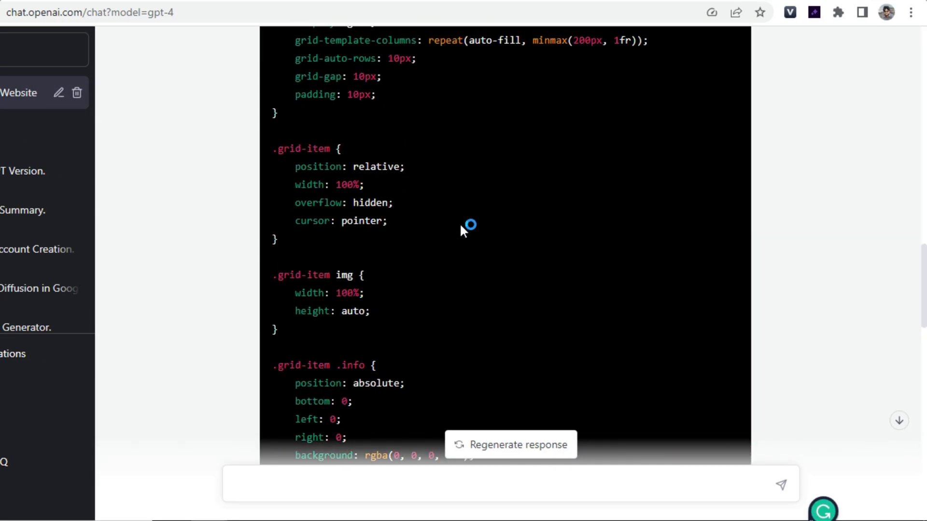
{"action": "scroll", "coordinate": [460, 222], "scroll_direction": "up", "scroll_amount": 10}
{"action": "scroll", "coordinate": [460, 222], "scroll_direction": "up", "scroll_amount": 8}
{"action": "scroll", "coordinate": [461, 223], "scroll_direction": "down", "scroll_amount": 5}
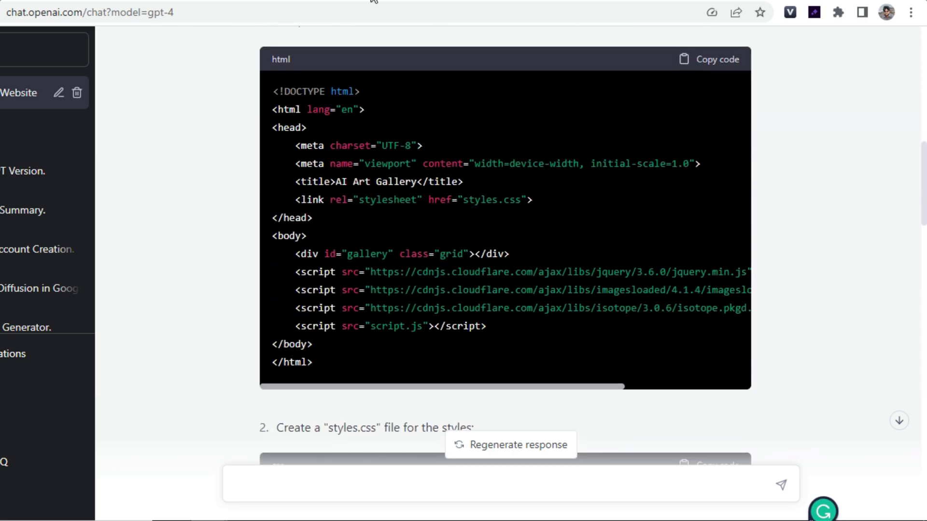
{"action": "key", "text": "ctrl+Tab"}
{"action": "key", "text": "ctrl+Tab"}
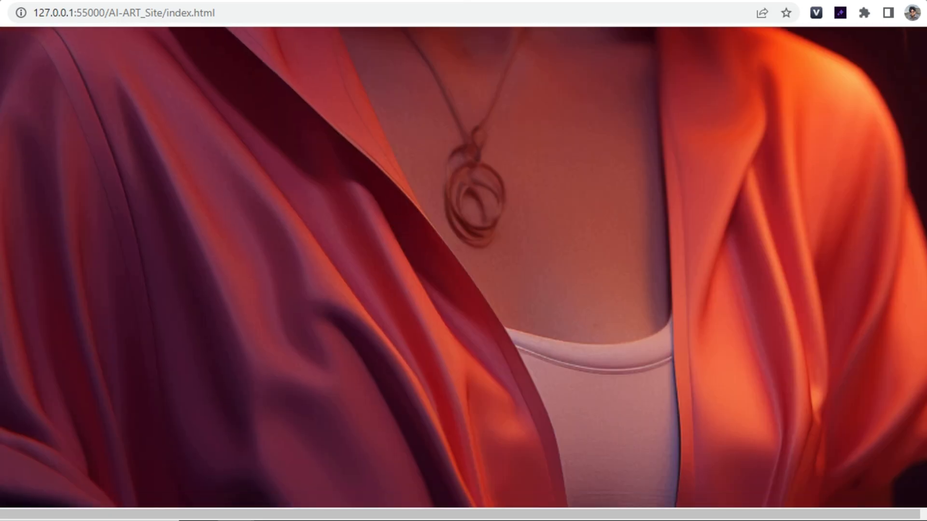
- Tell ChatGPT the images are stacked vertically instead of masonry and review the corrected CSS
{"action": "key", "text": "ctrl+Tab"}
{"action": "scroll", "coordinate": [401, 400], "scroll_direction": "down", "scroll_amount": 3}
{"action": "left_click", "coordinate": [351, 474]}
{"action": "type", "text": "i can"}
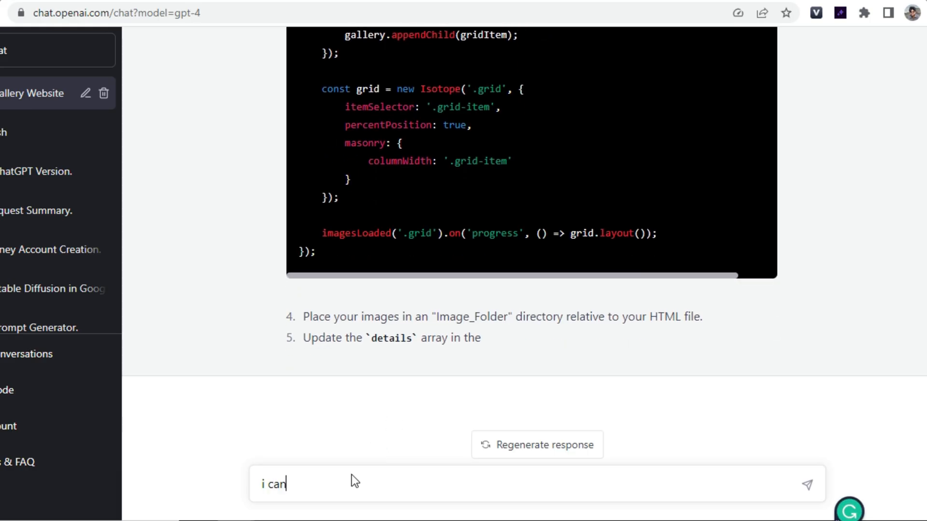
{"action": "type", "text": ";t see masnory "}
{"action": "type", "text": "layout all images are ver"}
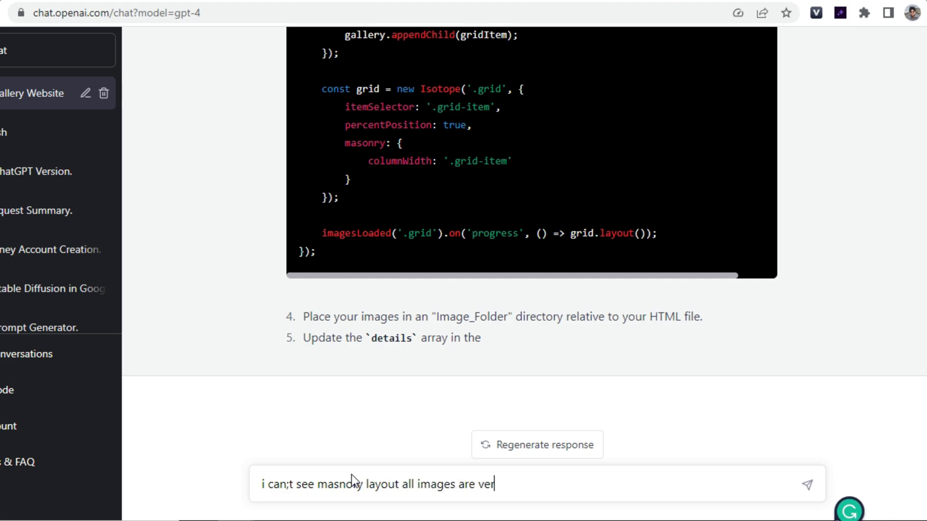
{"action": "type", "text": "ticaly stacked"}
{"action": "key", "text": "Return"}
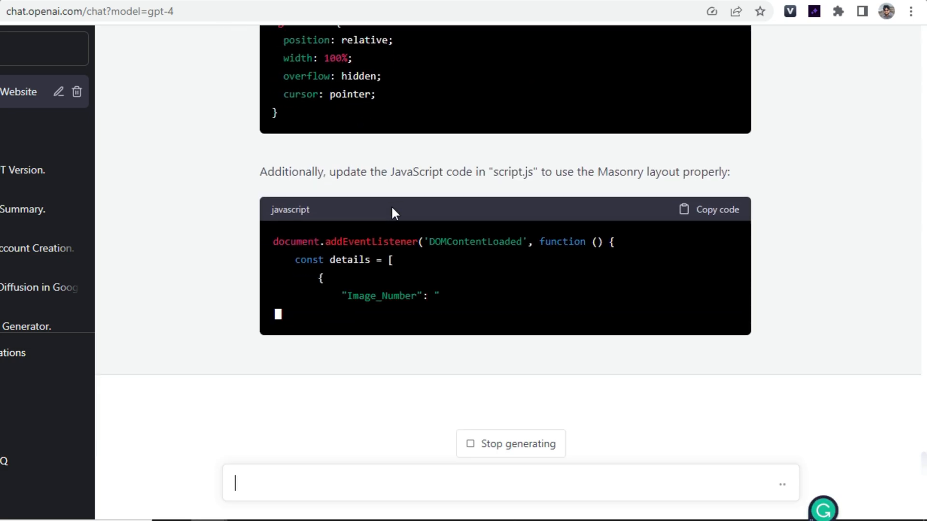
{"action": "scroll", "coordinate": [391, 210], "scroll_direction": "up", "scroll_amount": 5}
{"action": "left_click_drag", "start_coordinate": [278, 180], "coordinate": [401, 371]}
{"action": "left_click", "coordinate": [836, 165]}
{"action": "scroll", "coordinate": [836, 165], "scroll_direction": "down", "scroll_amount": 5}
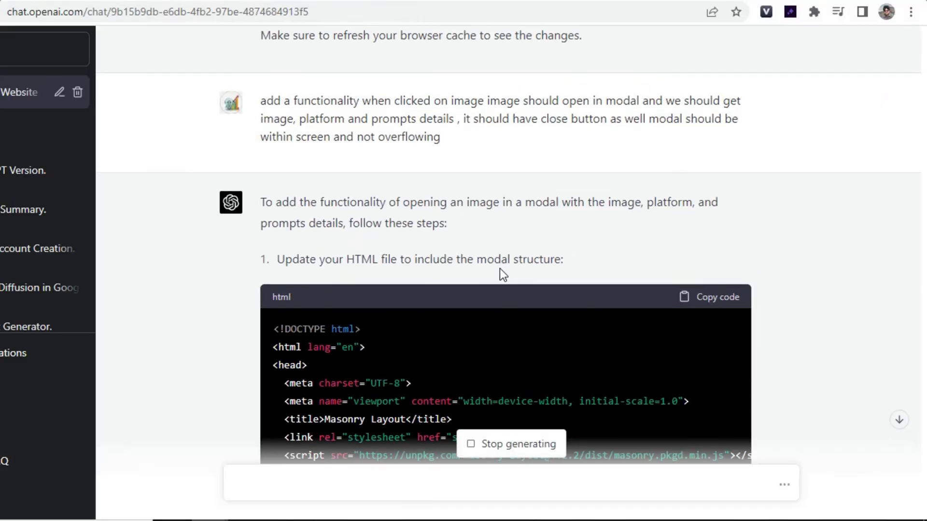
{"action": "mouse_move", "coordinate": [424, 137]}
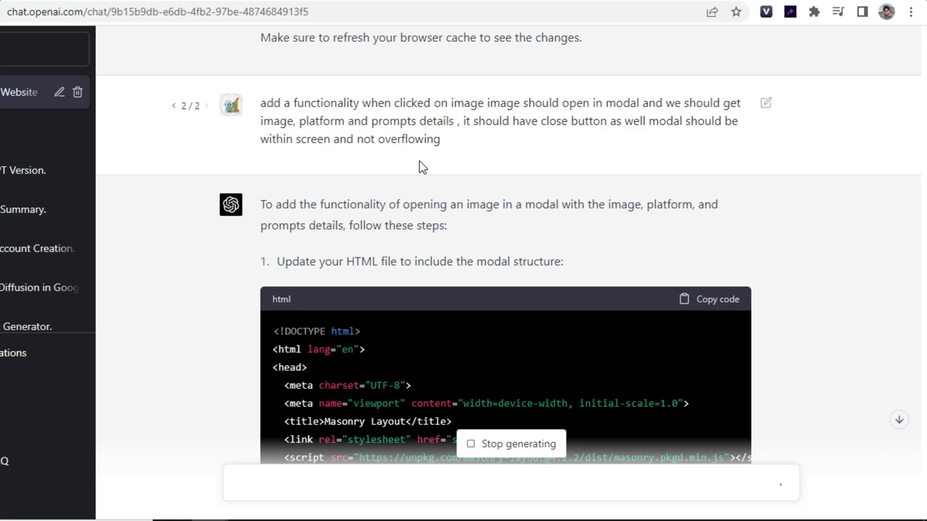
{"action": "scroll", "coordinate": [419, 162], "scroll_direction": "down", "scroll_amount": 1}
{"action": "scroll", "coordinate": [419, 162], "scroll_direction": "down", "scroll_amount": 1}
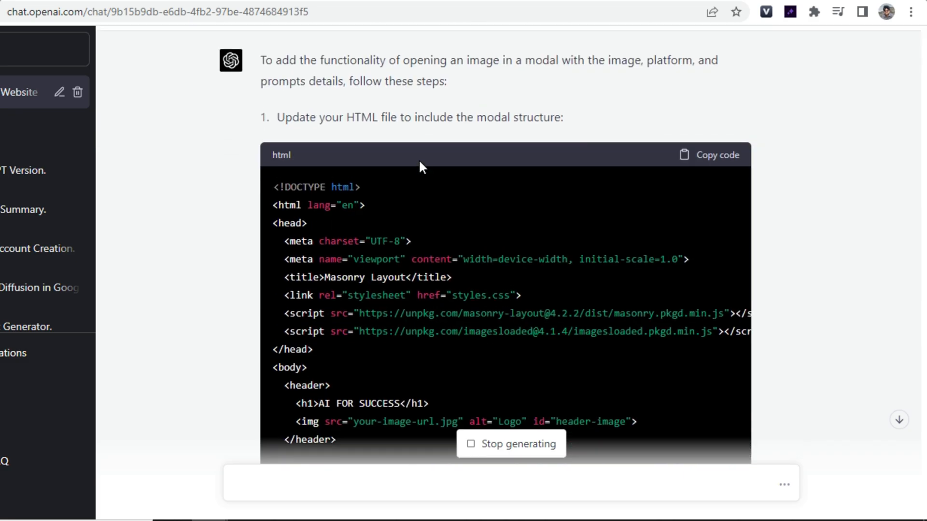
{"action": "scroll", "coordinate": [418, 158], "scroll_direction": "up", "scroll_amount": 3}
{"action": "scroll", "coordinate": [419, 161], "scroll_direction": "up", "scroll_amount": 2}
{"action": "scroll", "coordinate": [423, 160], "scroll_direction": "down", "scroll_amount": 1}
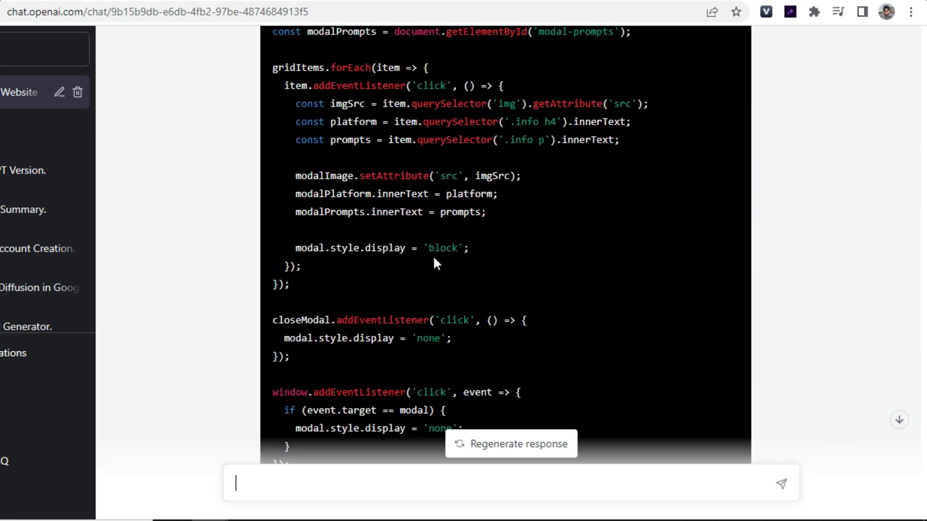
{"action": "scroll", "coordinate": [433, 256], "scroll_direction": "down", "scroll_amount": 2}
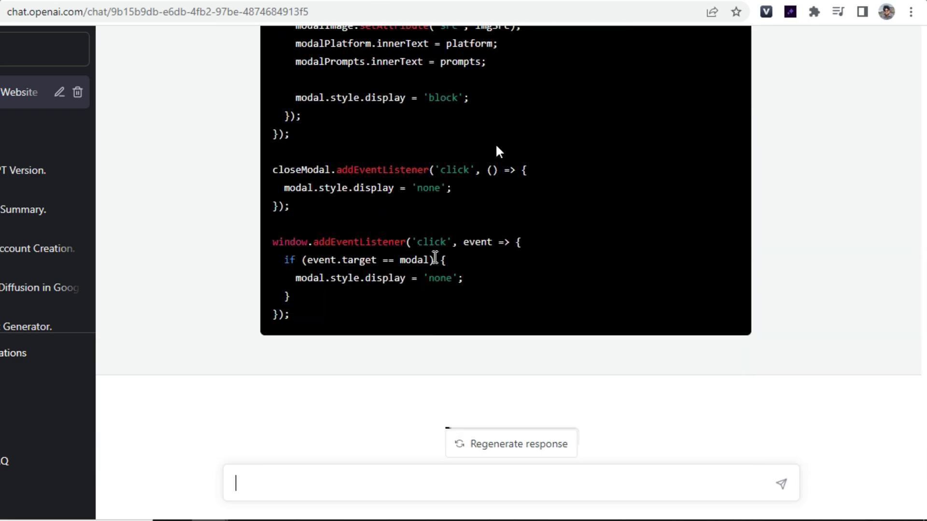
- Switch from the finished modal-code reply to the locally running gallery site
{"action": "key", "text": "ctrl+Tab"}
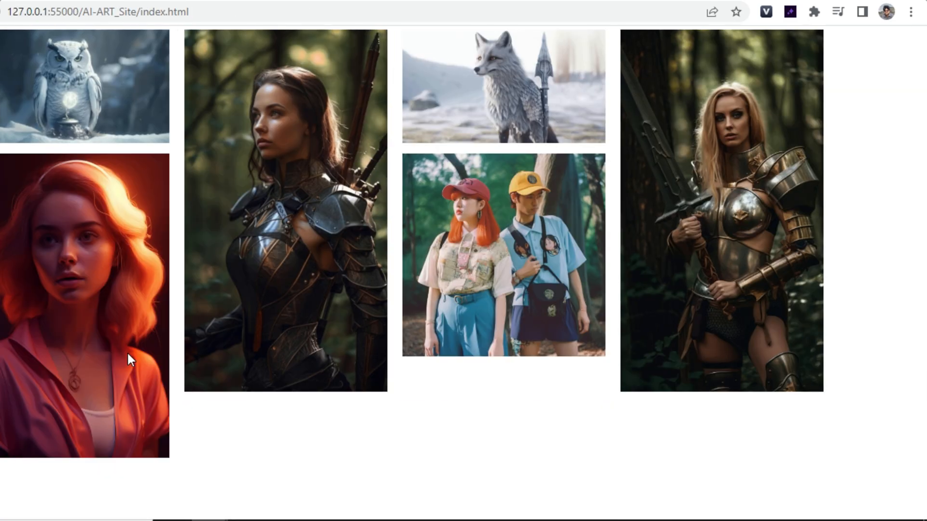
- Check the owl image's detail pop-up and its Prompts: XYZ caption, then close it
{"action": "left_click", "coordinate": [81, 101]}
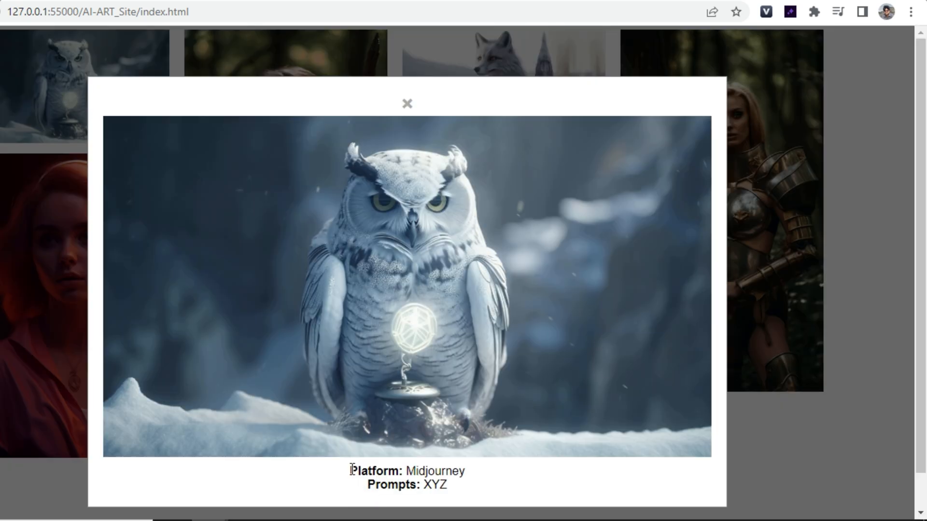
{"action": "left_click_drag", "start_coordinate": [352, 470], "coordinate": [507, 486]}
{"action": "left_click", "coordinate": [494, 487]}
{"action": "left_click_drag", "start_coordinate": [367, 484], "coordinate": [451, 490]}
{"action": "left_click", "coordinate": [888, 294]}
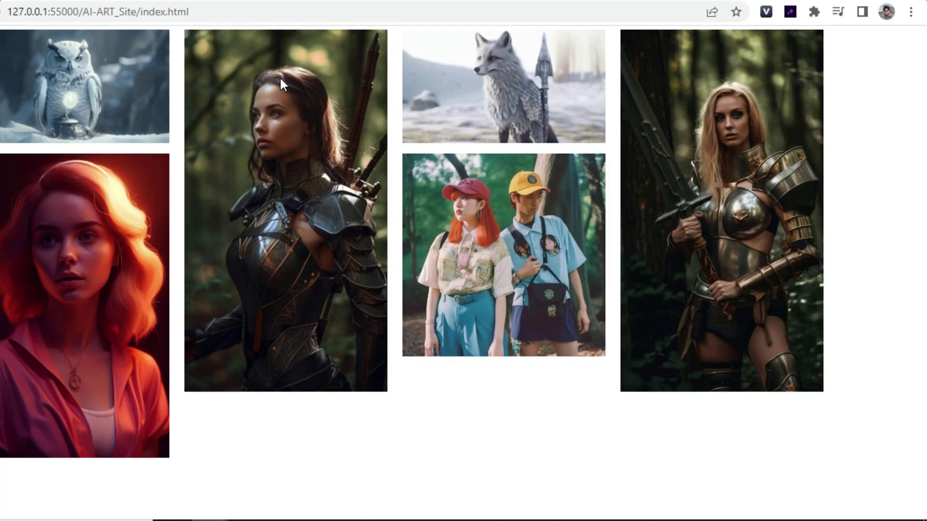
- Check the red-haired woman image's detail pop-up and prompt text, then close it
{"action": "left_click", "coordinate": [159, 243]}
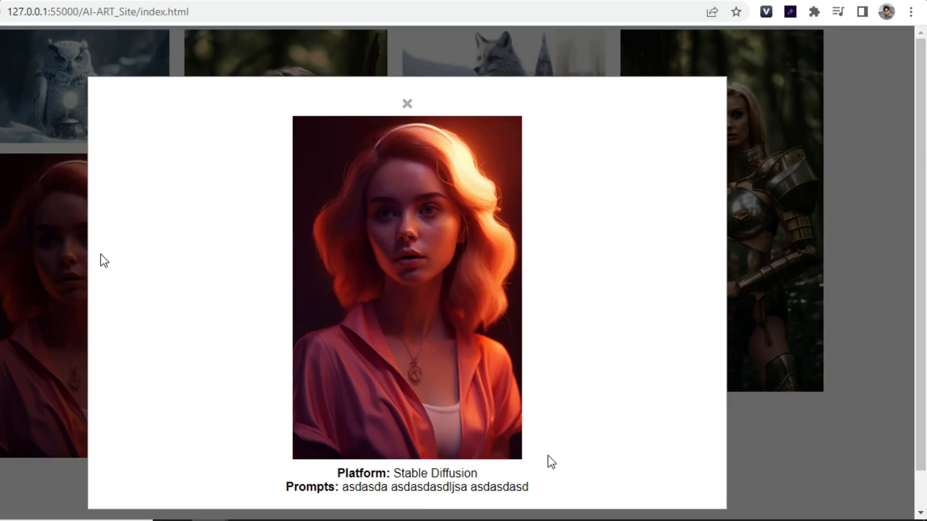
{"action": "left_click_drag", "start_coordinate": [341, 490], "coordinate": [544, 490]}
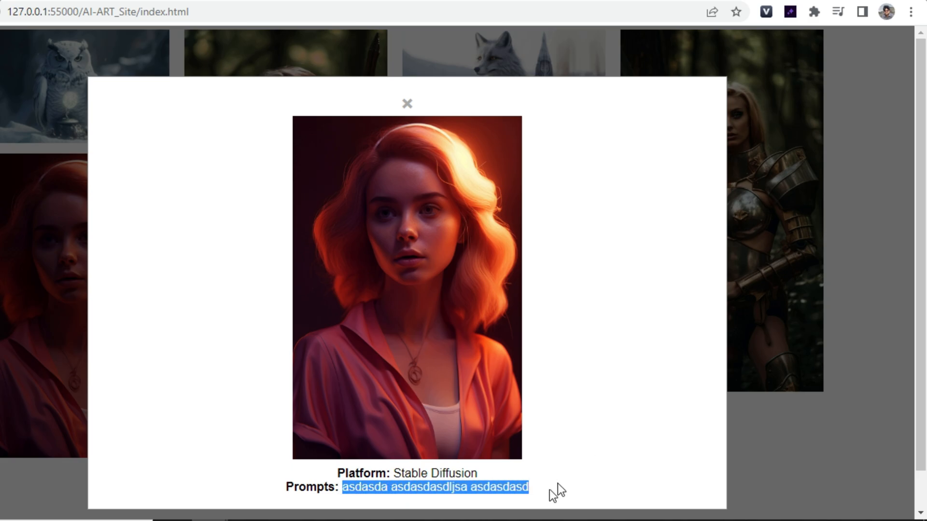
{"action": "left_click", "coordinate": [839, 261]}
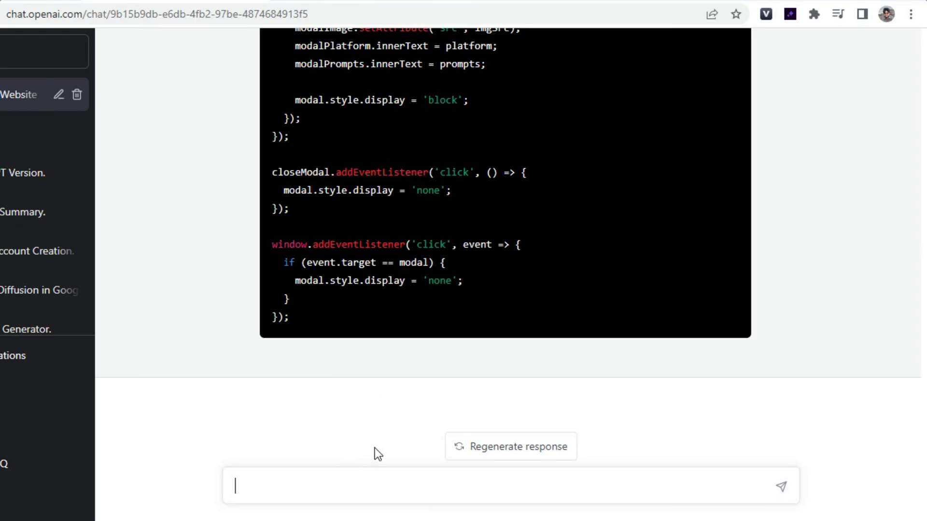
- Send the request for a header and footer with a YouTube link to AI for Success
{"action": "key", "text": "ctrl+v"}
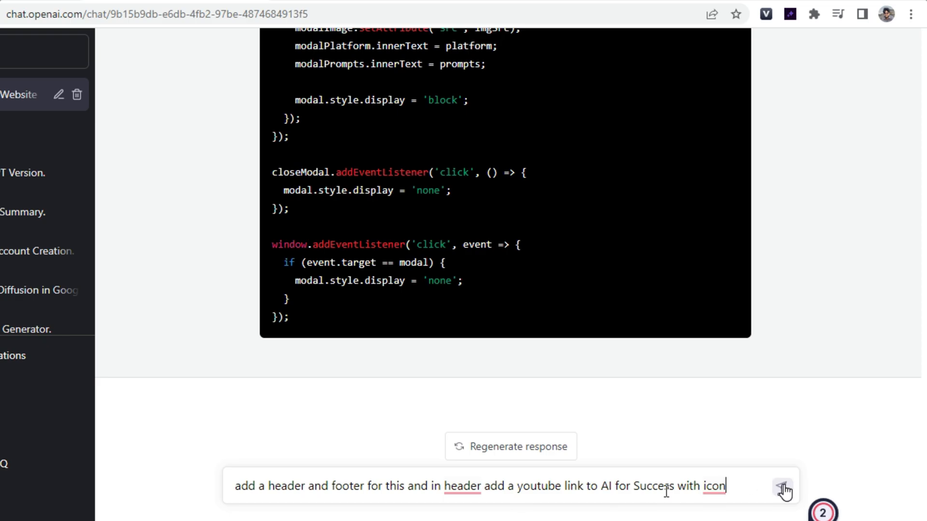
{"action": "left_click", "coordinate": [785, 491]}
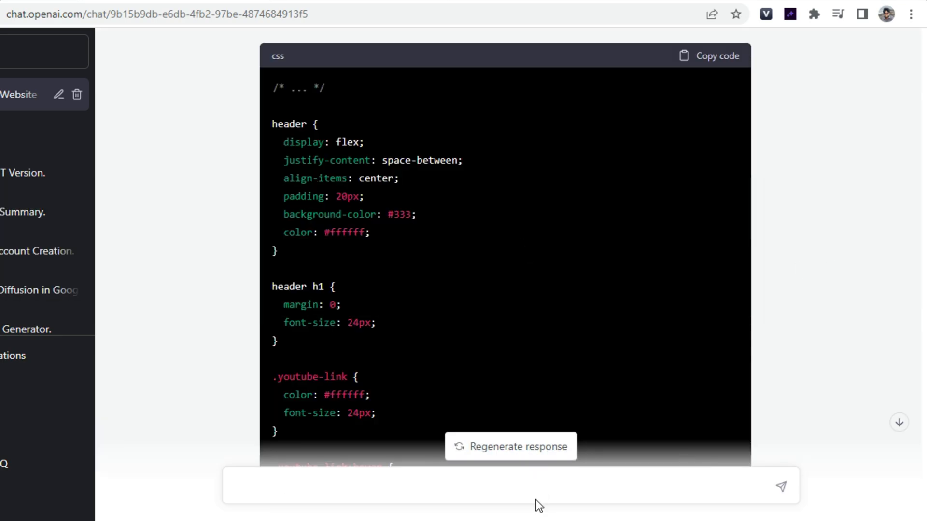
- Review the header-content and footer styles in styles.css, then move to index.html
{"action": "key", "text": "alt+Tab"}
{"action": "scroll", "coordinate": [441, 121], "scroll_direction": "up", "scroll_amount": 3}
{"action": "scroll", "coordinate": [442, 121], "scroll_direction": "up", "scroll_amount": 2}
{"action": "scroll", "coordinate": [362, 130], "scroll_direction": "up", "scroll_amount": 2}
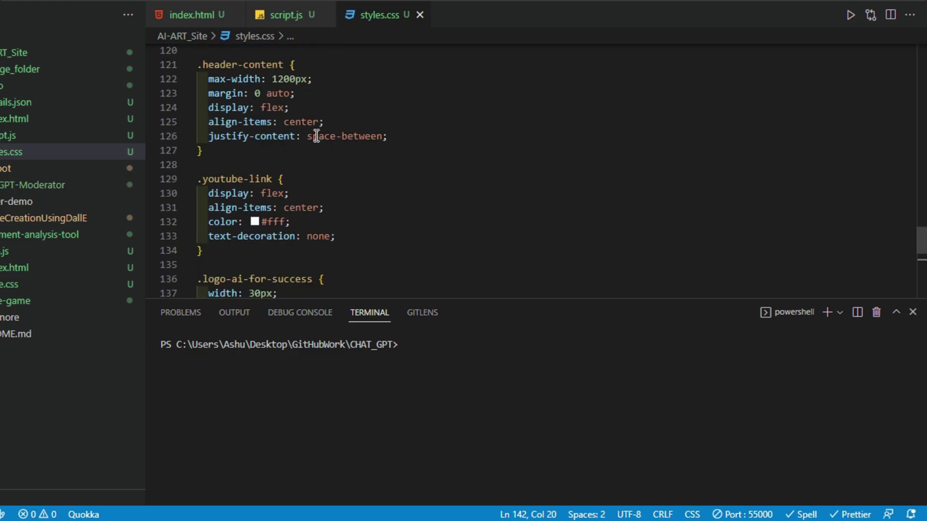
{"action": "left_click", "coordinate": [198, 64]}
{"action": "scroll", "coordinate": [261, 174], "scroll_direction": "down", "scroll_amount": 1}
{"action": "scroll", "coordinate": [262, 172], "scroll_direction": "down", "scroll_amount": 1}
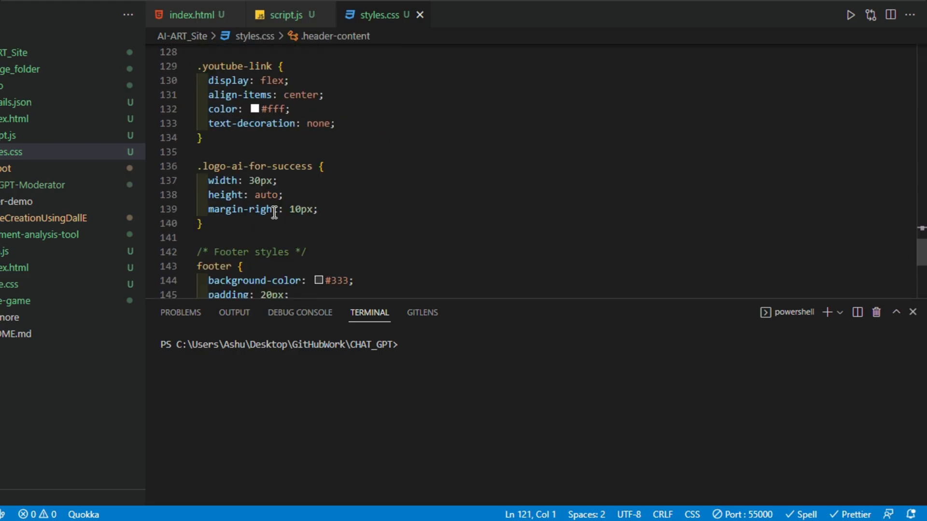
{"action": "scroll", "coordinate": [261, 173], "scroll_direction": "down", "scroll_amount": 1}
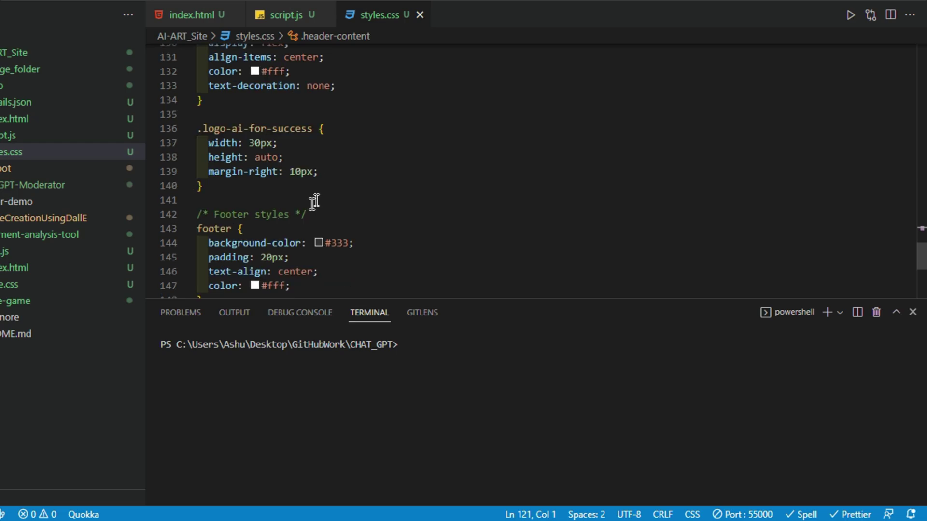
{"action": "left_click", "coordinate": [192, 15]}
{"action": "scroll", "coordinate": [238, 131], "scroll_direction": "down", "scroll_amount": 2}
{"action": "scroll", "coordinate": [239, 130], "scroll_direction": "up", "scroll_amount": 3}
{"action": "scroll", "coordinate": [290, 130], "scroll_direction": "up", "scroll_amount": 2}
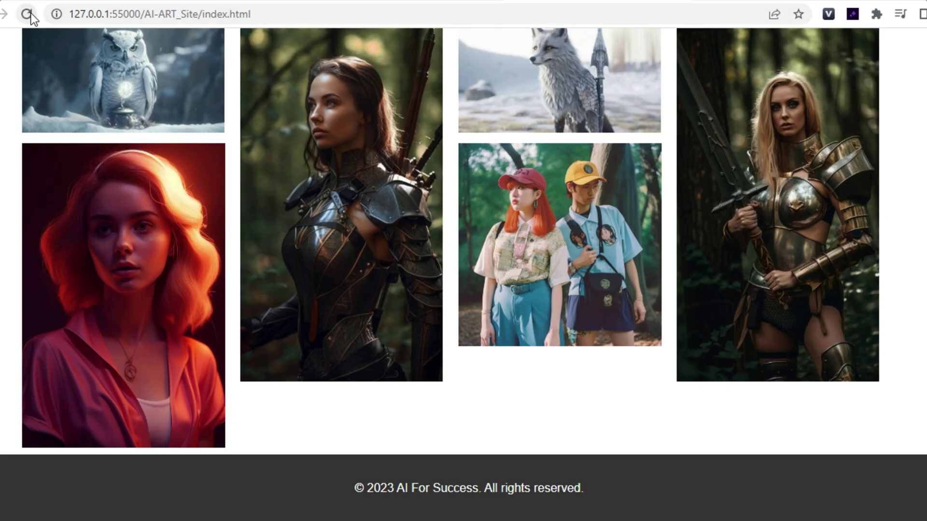
- Reload the gallery to show the AI For Success header and footer, then follow the header's YouTube link
{"action": "left_click", "coordinate": [32, 13]}
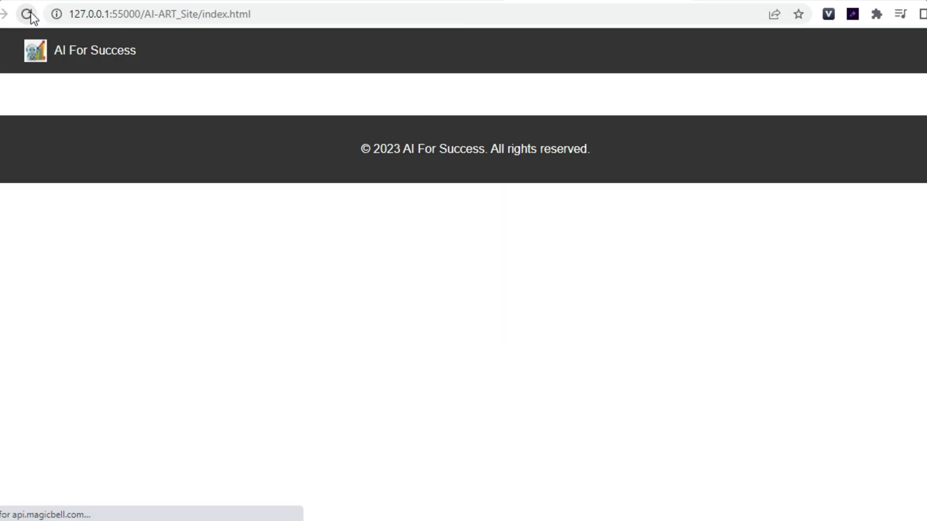
{"action": "scroll", "coordinate": [684, 266], "scroll_direction": "up", "scroll_amount": 2}
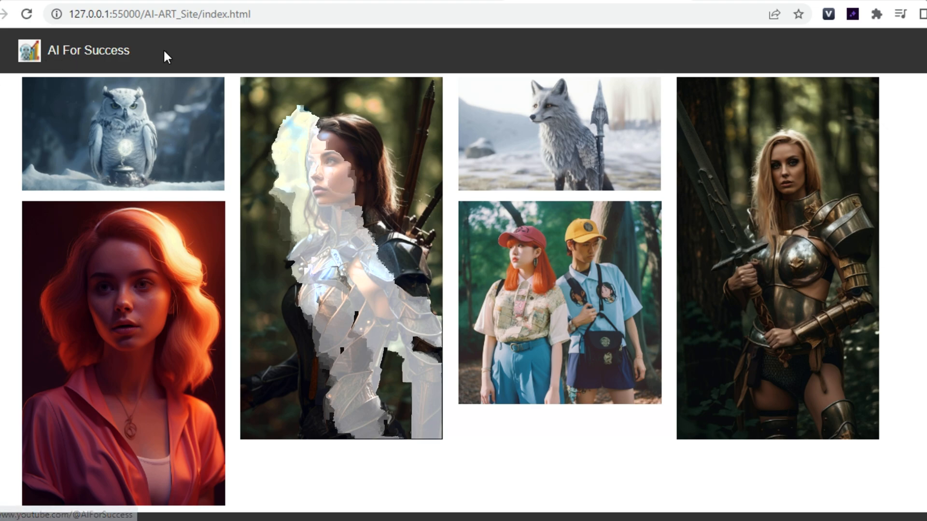
{"action": "scroll", "coordinate": [252, 381], "scroll_direction": "down", "scroll_amount": 2}
{"action": "scroll", "coordinate": [253, 394], "scroll_direction": "up", "scroll_amount": 2}
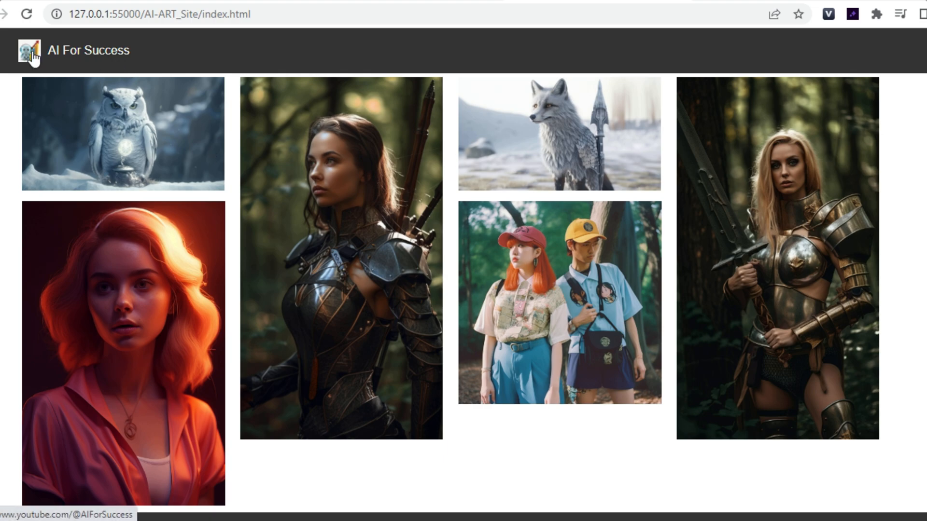
{"action": "left_click", "coordinate": [102, 53]}
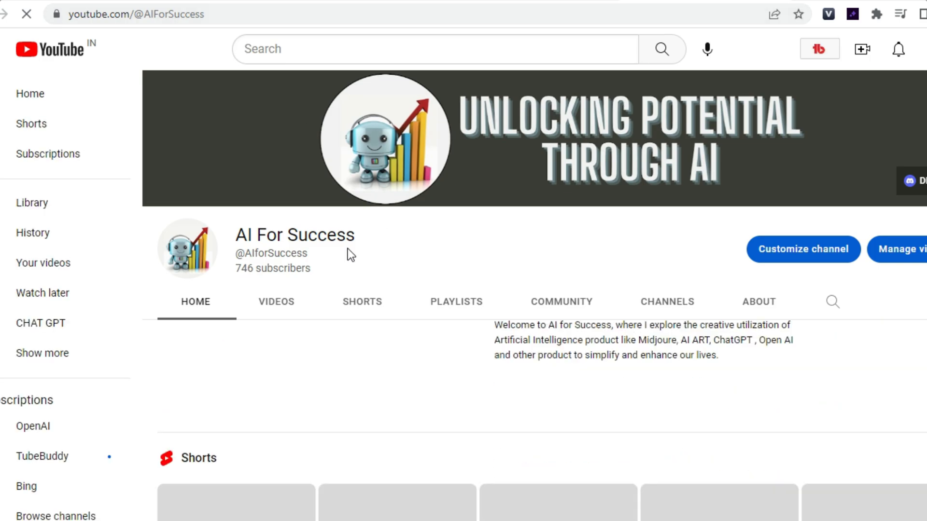
{"action": "scroll", "coordinate": [348, 248], "scroll_direction": "down", "scroll_amount": 4}
{"action": "scroll", "coordinate": [331, 311], "scroll_direction": "down", "scroll_amount": 2}
{"action": "scroll", "coordinate": [331, 310], "scroll_direction": "down", "scroll_amount": 2}
{"action": "scroll", "coordinate": [463, 290], "scroll_direction": "down", "scroll_amount": 3}
{"action": "scroll", "coordinate": [463, 290], "scroll_direction": "up", "scroll_amount": 2}
{"action": "scroll", "coordinate": [463, 290], "scroll_direction": "up", "scroll_amount": 3}
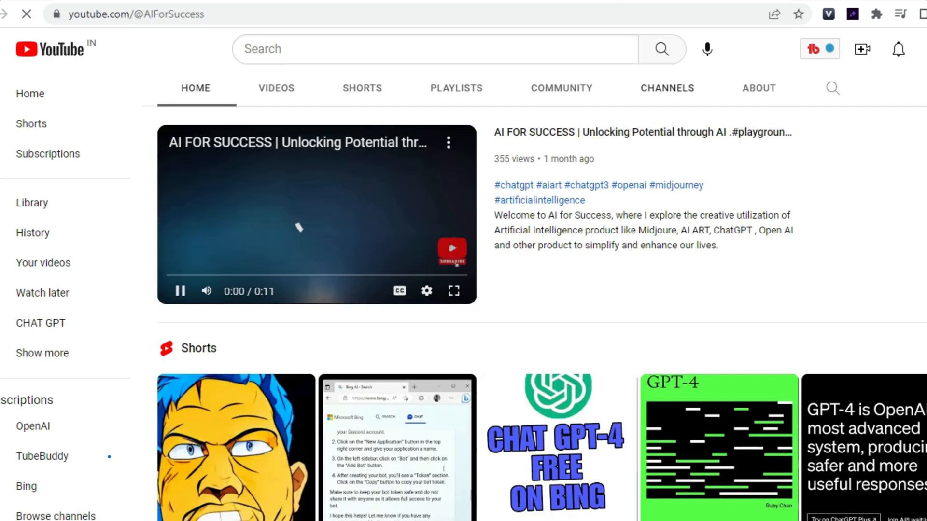
- Flip between the local gallery tab and the AI For Success YouTube channel tab
{"action": "key", "text": "ctrl+Tab"}
{"action": "key", "text": "ctrl+shift+Tab"}
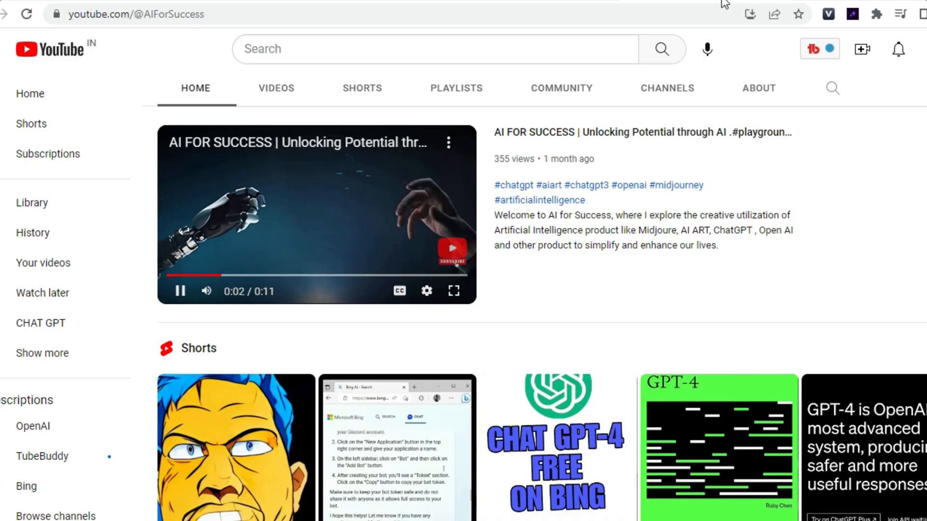
- Back in the gallery, confirm the owl image's detail pop-up and caption still work, then close it
{"action": "key", "text": "ctrl+Tab"}
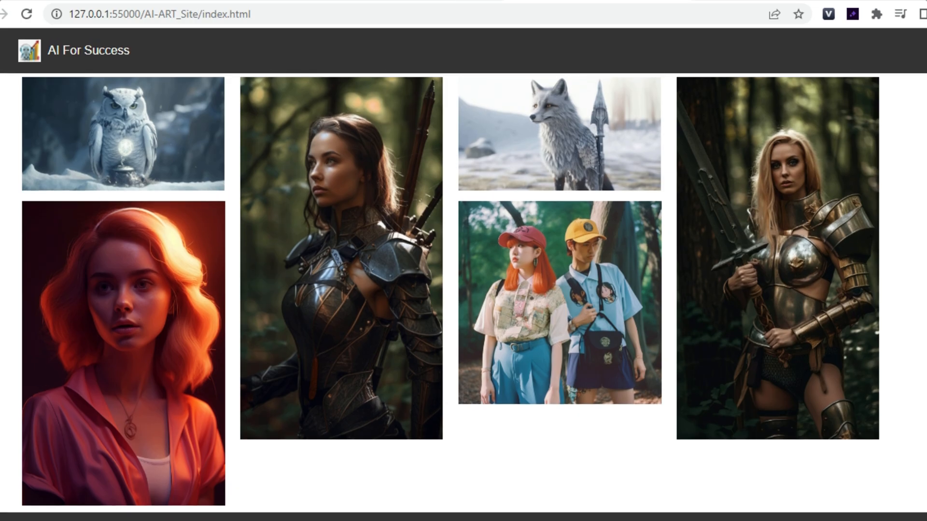
{"action": "left_click", "coordinate": [104, 144]}
{"action": "left_click", "coordinate": [104, 145]}
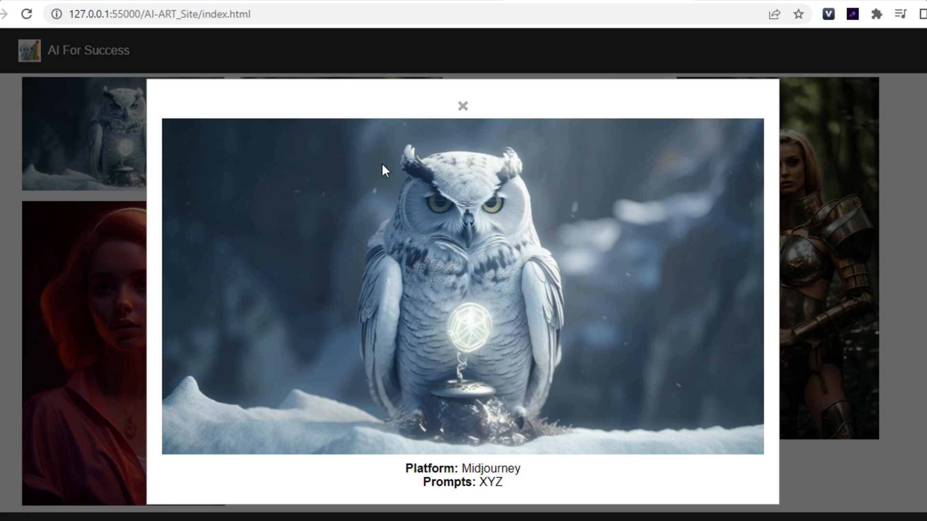
{"action": "left_click_drag", "start_coordinate": [473, 470], "coordinate": [519, 485]}
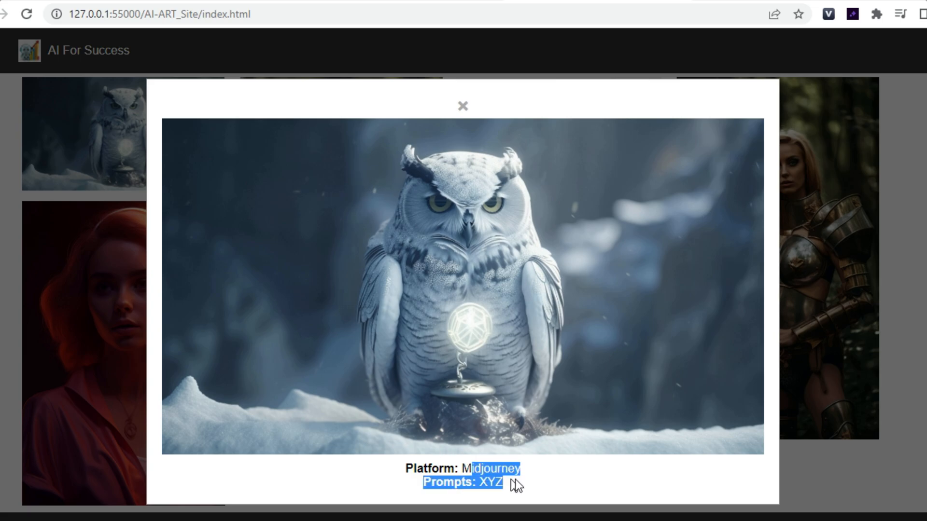
{"action": "left_click", "coordinate": [462, 106]}
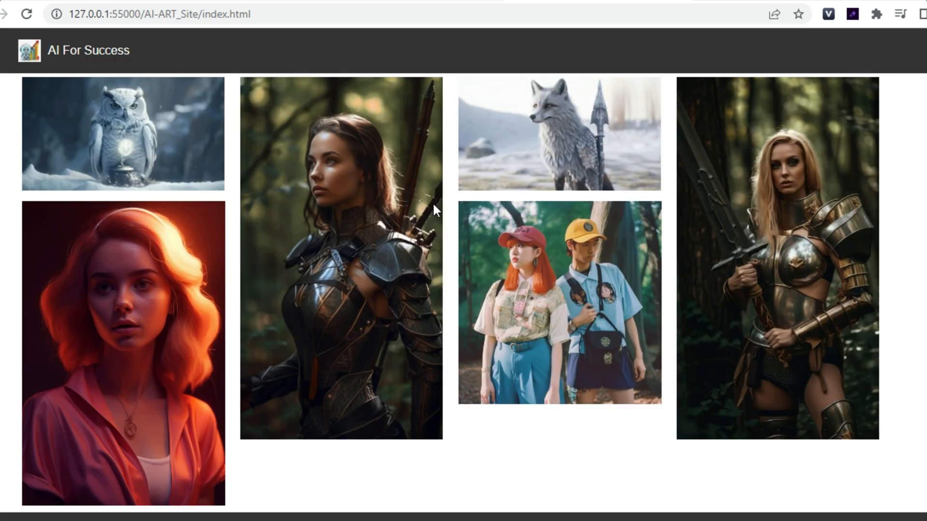
{"action": "scroll", "coordinate": [340, 233], "scroll_direction": "down", "scroll_amount": 1}
{"action": "scroll", "coordinate": [384, 239], "scroll_direction": "up", "scroll_amount": 1}
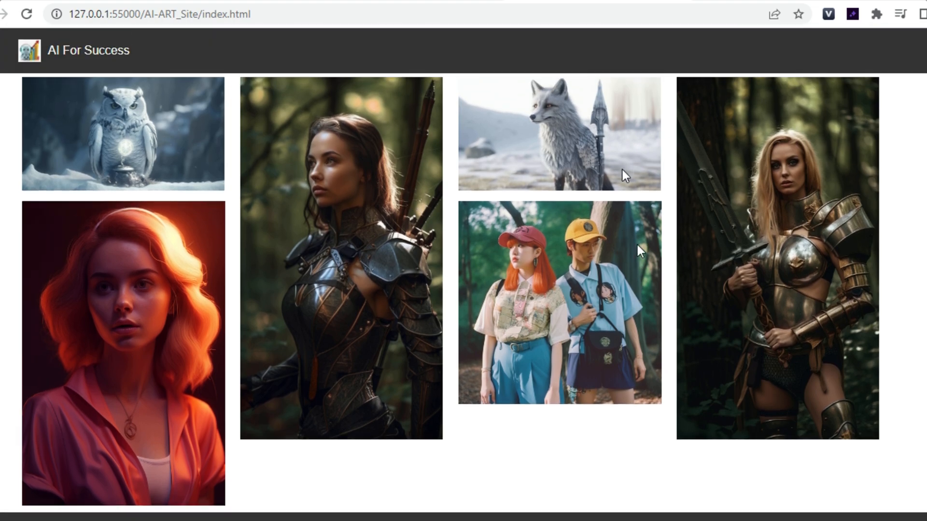